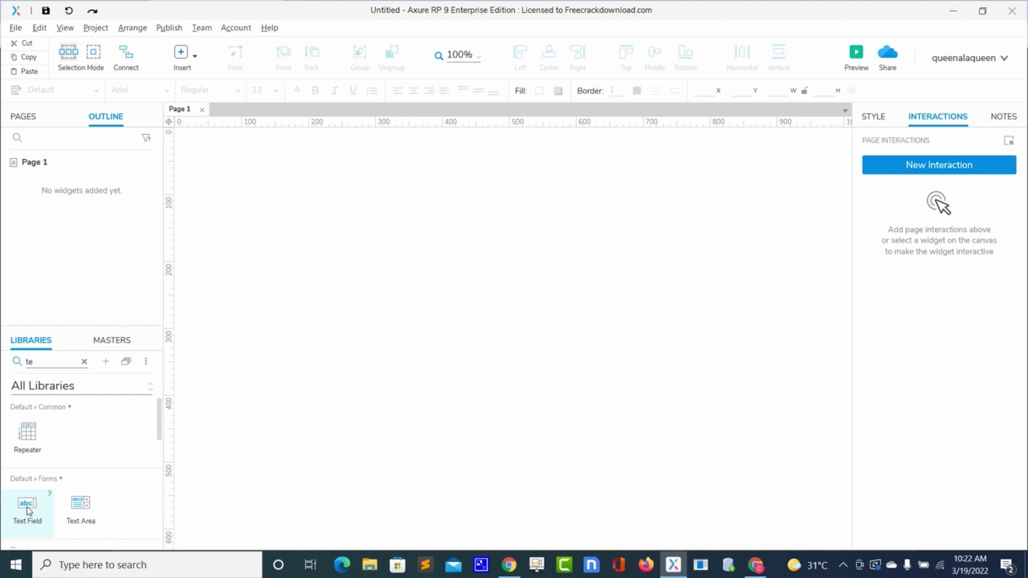
- Drop a Text Field onto Page 1 and resize it to 716 × 56 near the top
drag(27, 510, 298, 293)
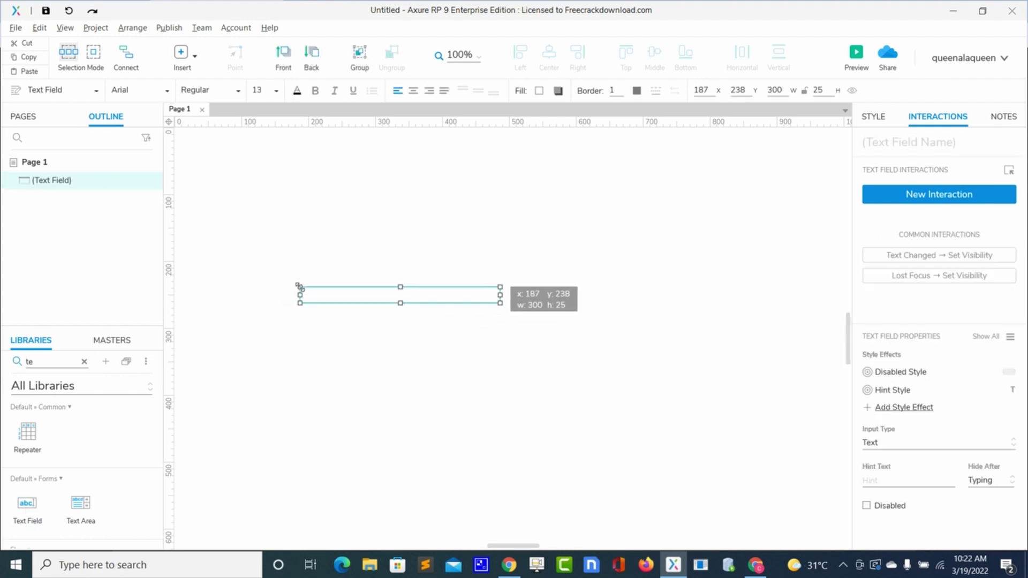
drag(500, 295, 778, 261)
drag(540, 287, 524, 193)
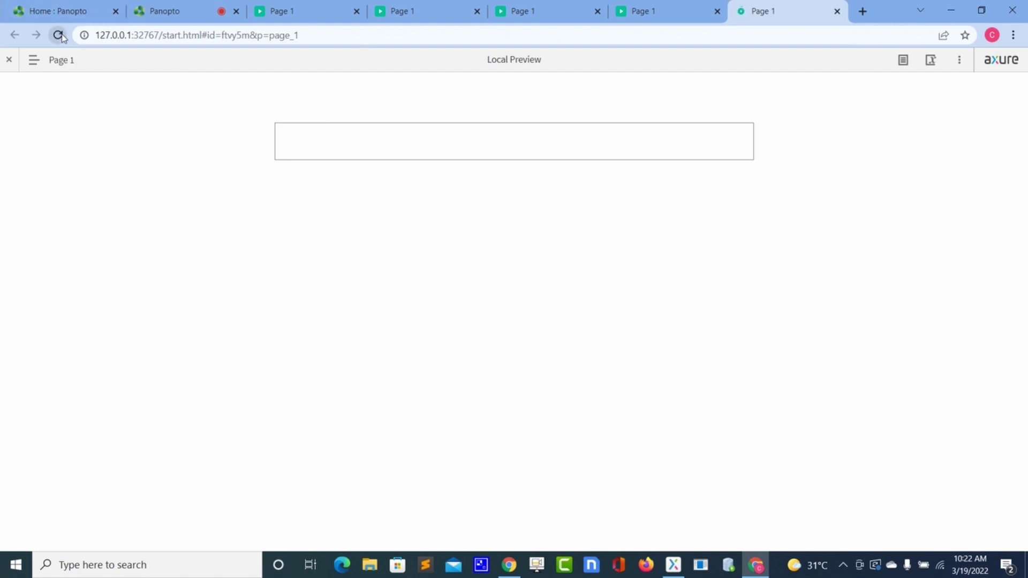
- Type 'Hi there' into the previewed text field, then go back to the Axure editor
click(508, 149)
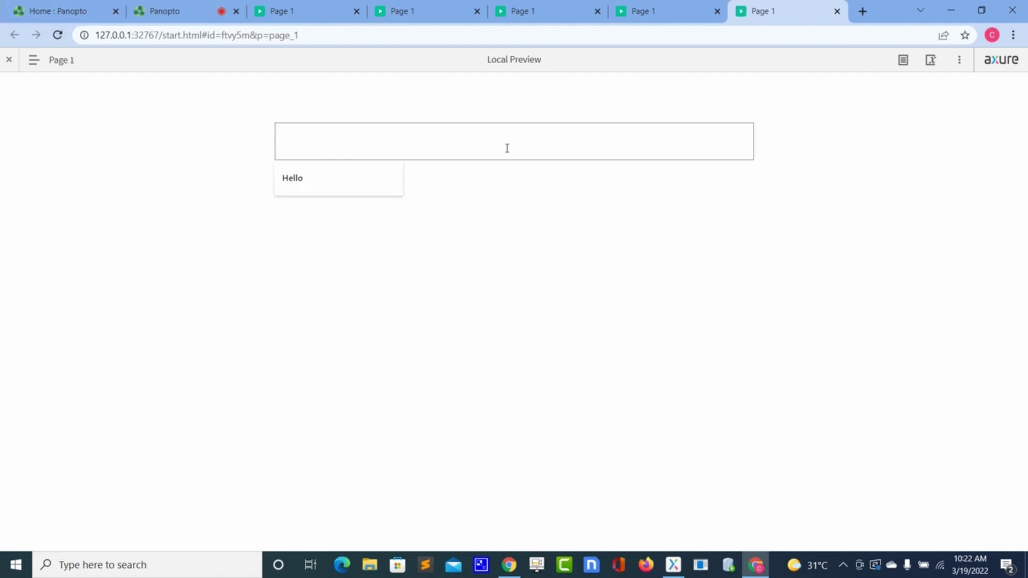
text(Hi there)
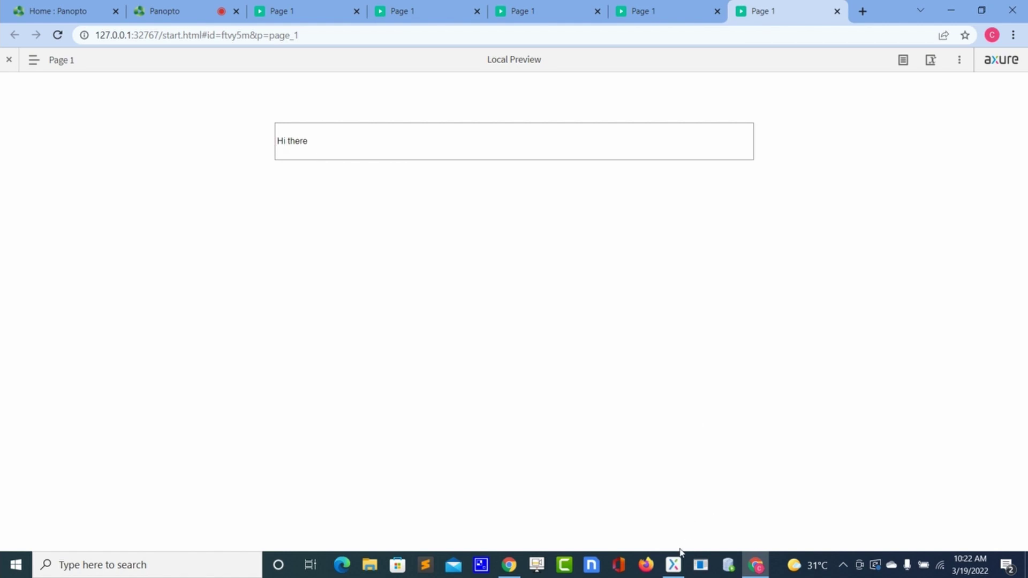
click(674, 565)
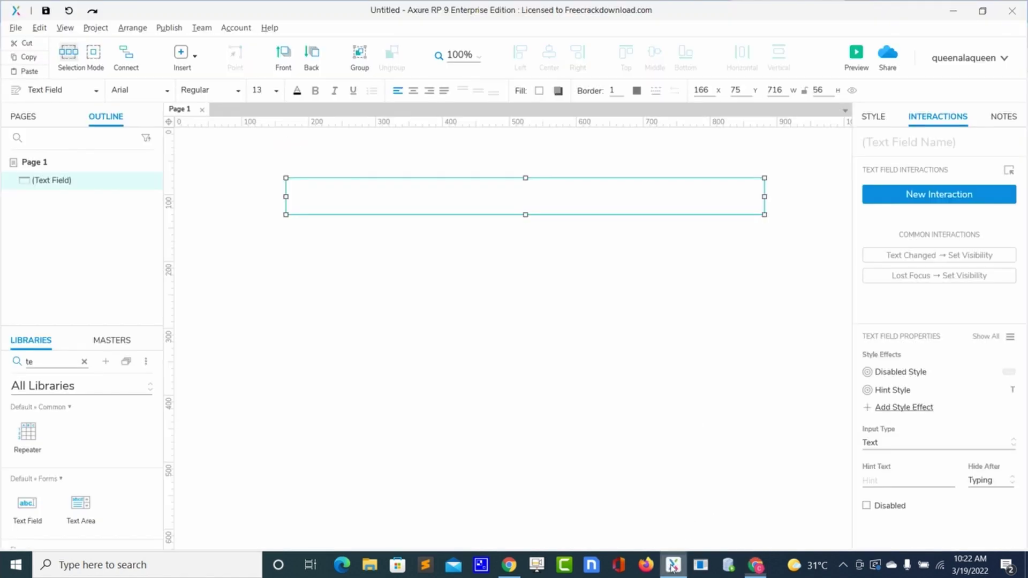
- Enter 'Hello' as the text field's Hint Text and deselect it to see the hint
click(643, 280)
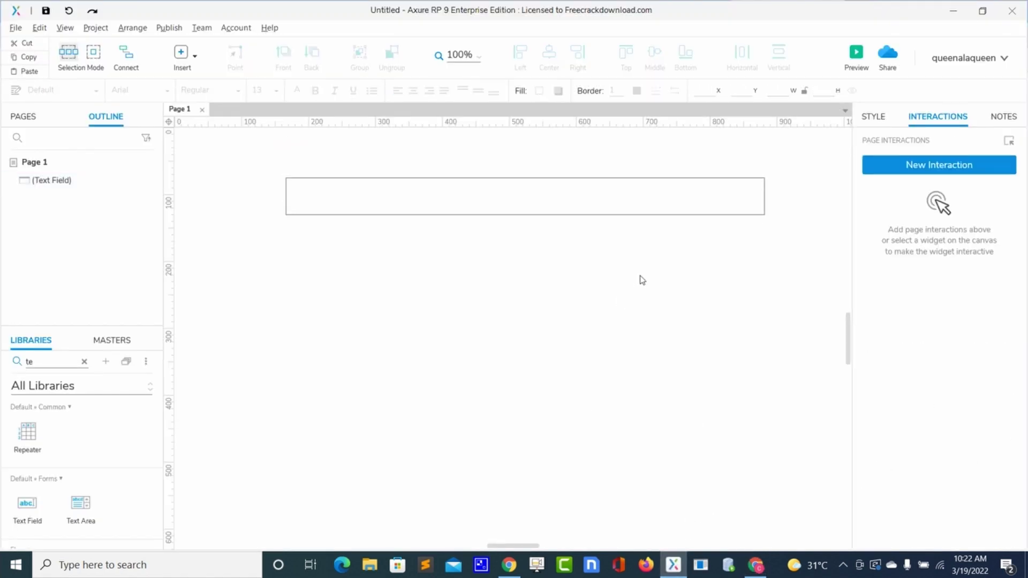
click(744, 197)
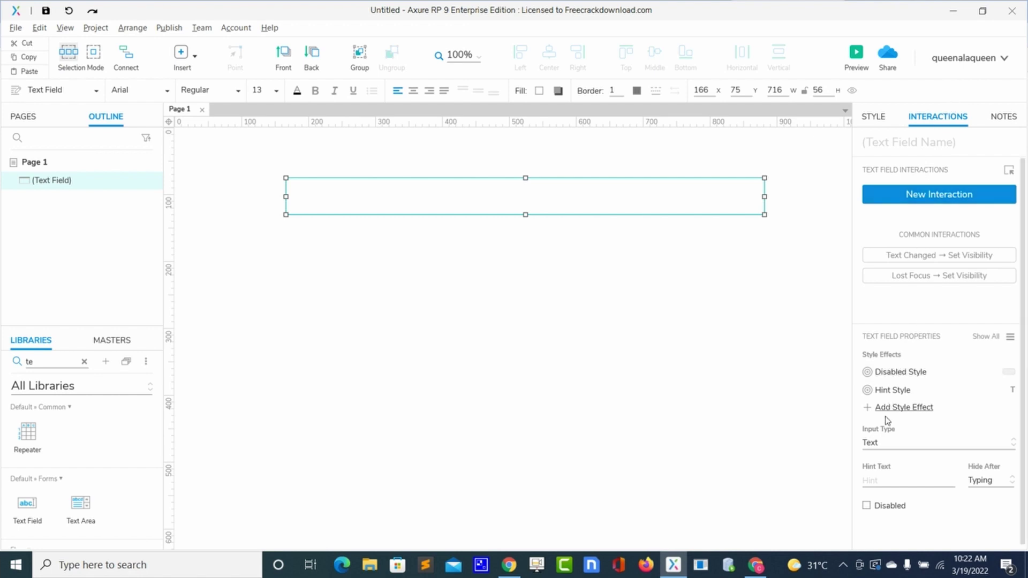
click(868, 484)
click(640, 351)
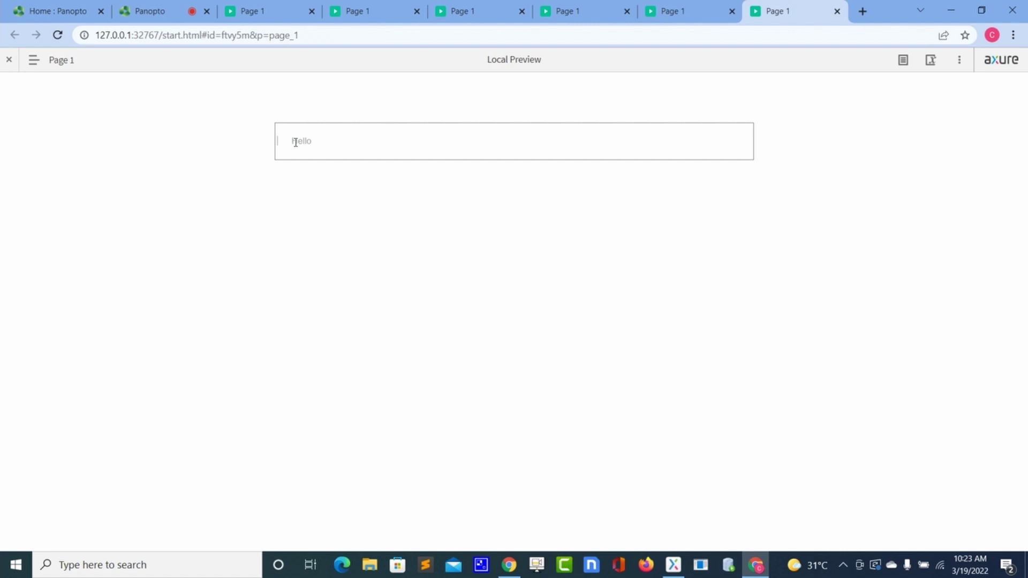
- Type 'Hi' into the previewed field over its Hello hint
text(Hi there)
- Preview the text field again, then delete 'Hello' from its Hint Text so no hint remains
click(676, 569)
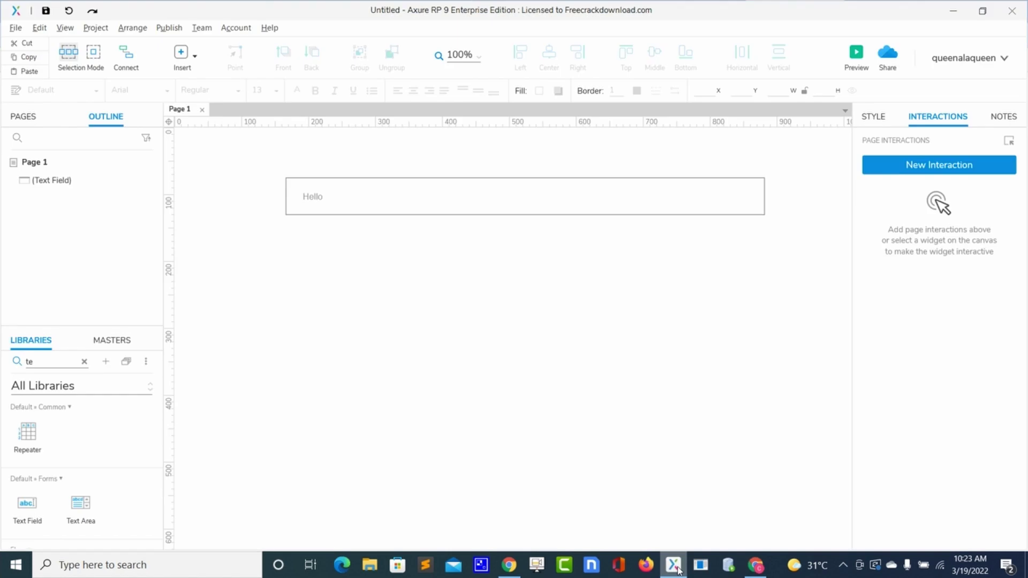
click(713, 208)
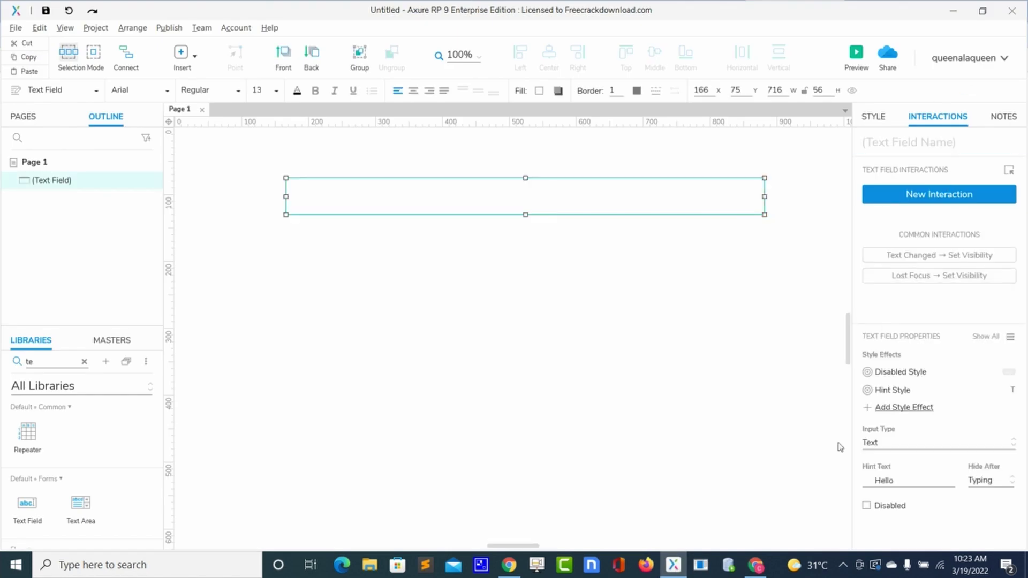
click(882, 480)
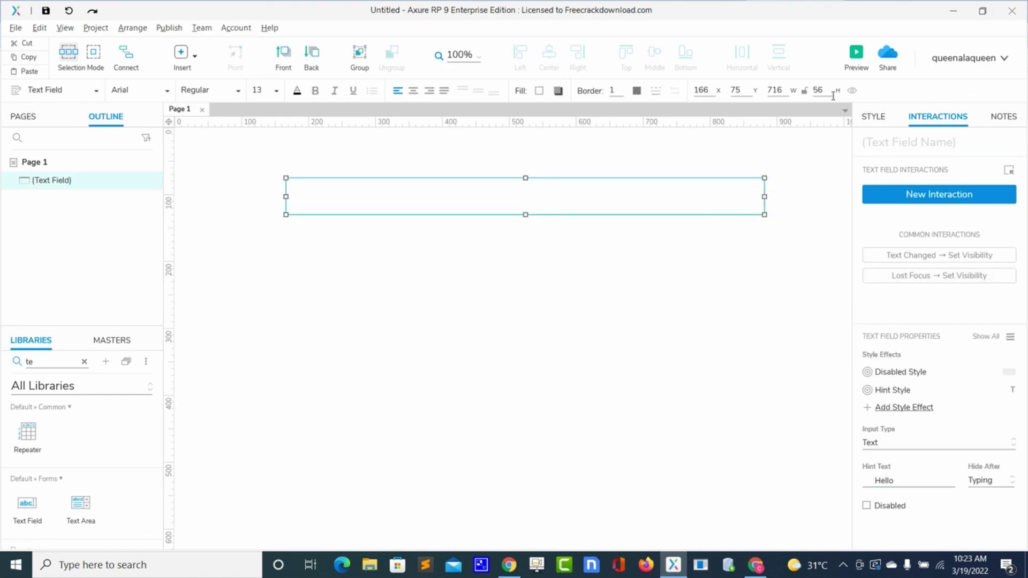
click(856, 59)
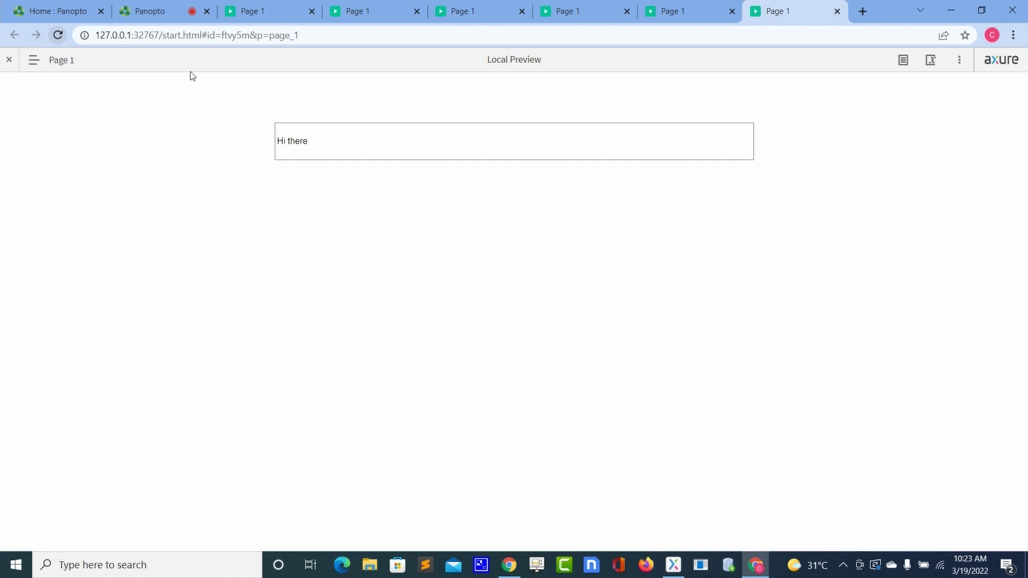
click(674, 567)
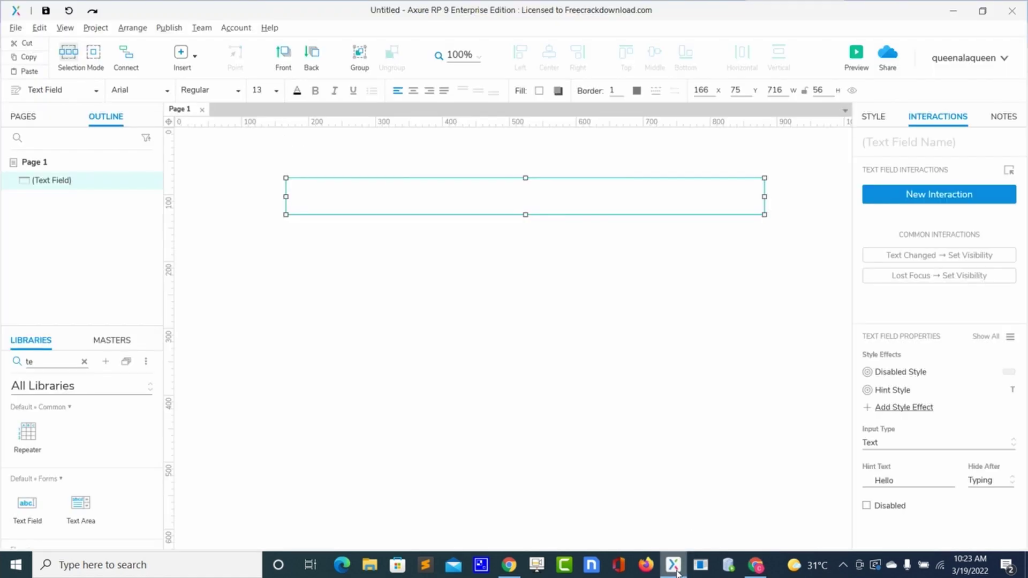
click(894, 478)
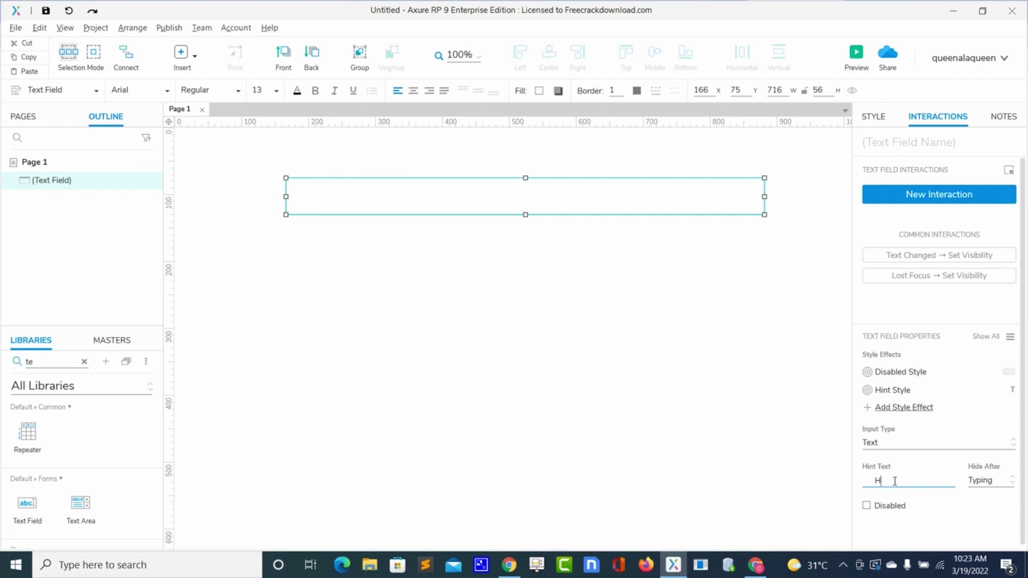
click(544, 262)
click(548, 195)
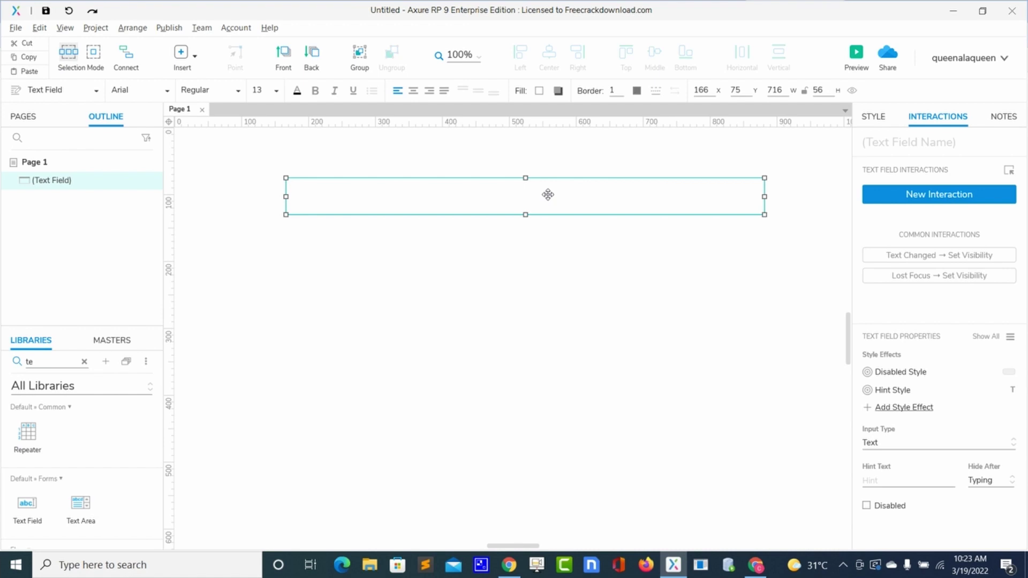
- Duplicate the text field and shrink the copy to 687 × 36 at x 181, y 85
key(ctrl+d)
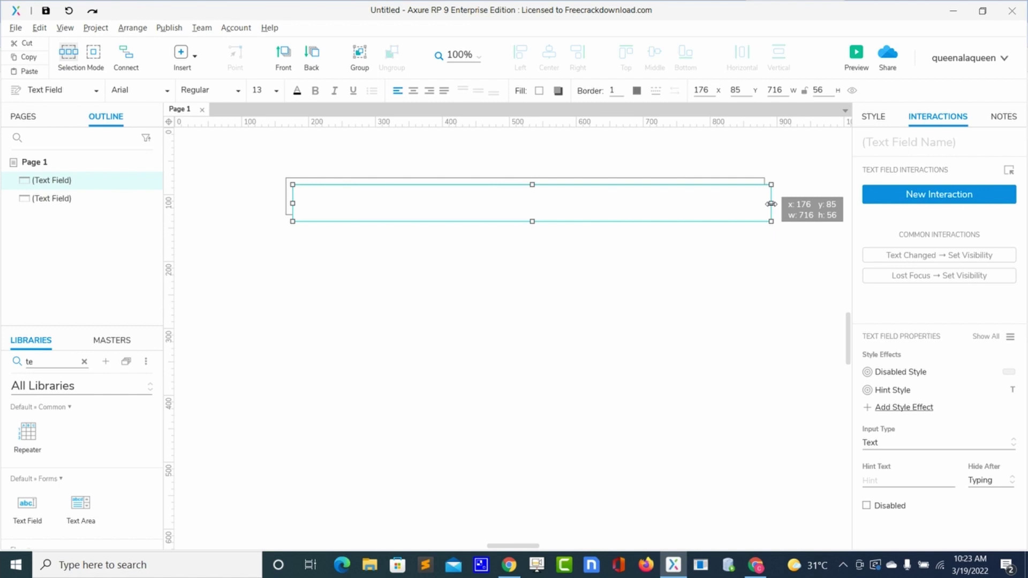
drag(771, 203, 753, 198)
drag(522, 221, 522, 222)
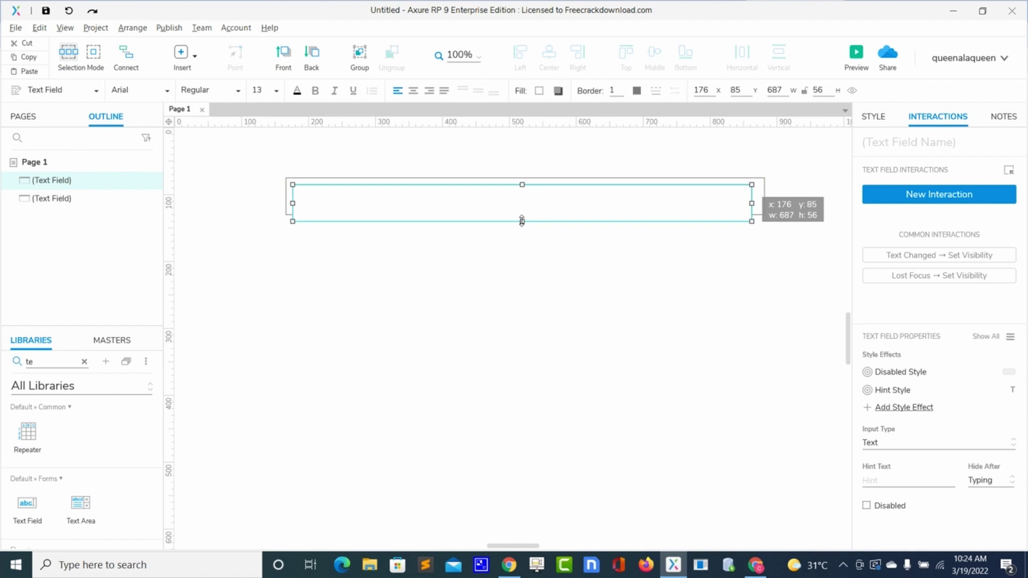
drag(522, 221, 520, 209)
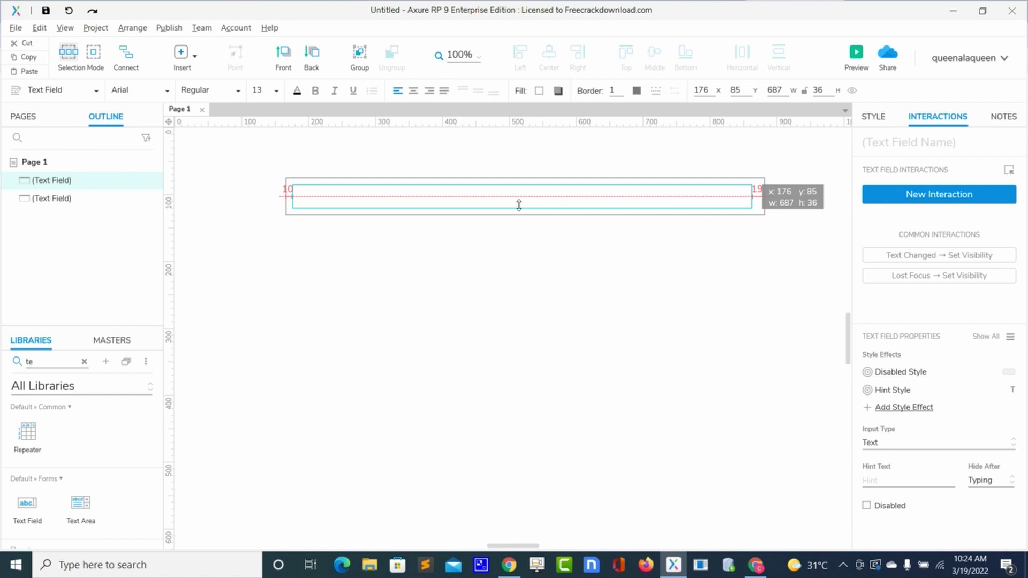
drag(519, 205, 527, 203)
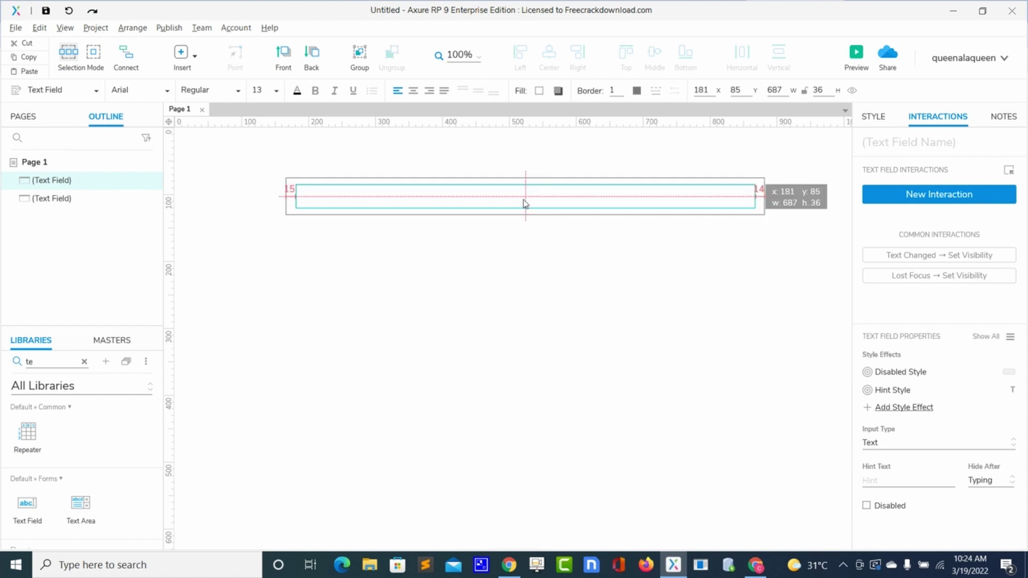
drag(523, 203, 524, 202)
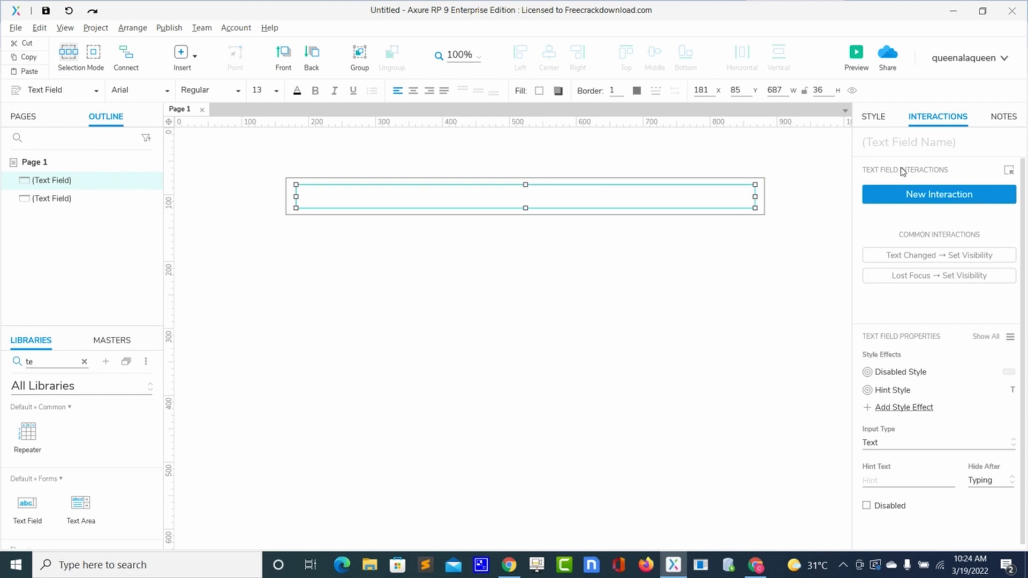
- Set the inner text field's border thickness to 0
click(763, 276)
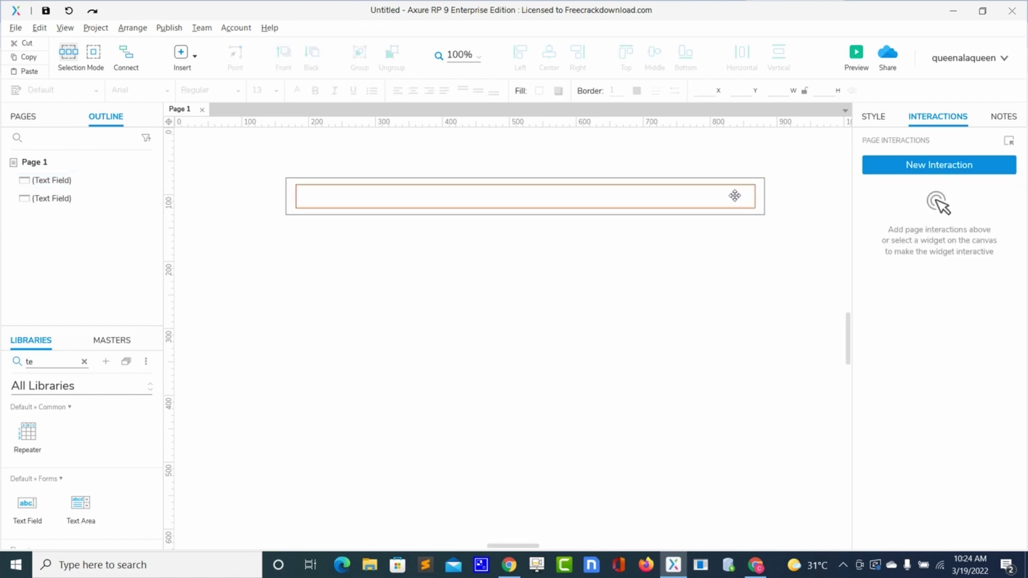
click(716, 194)
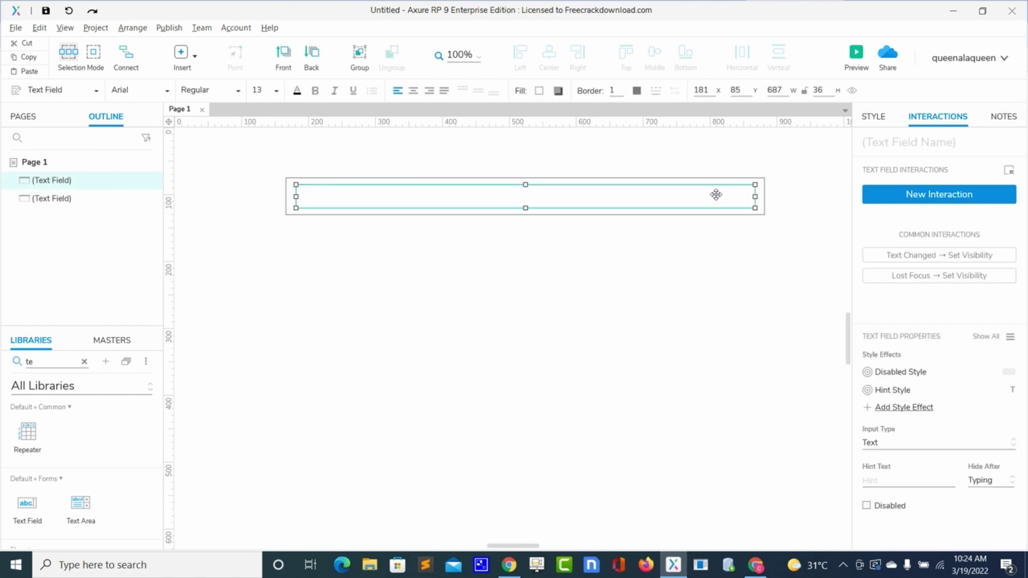
click(873, 118)
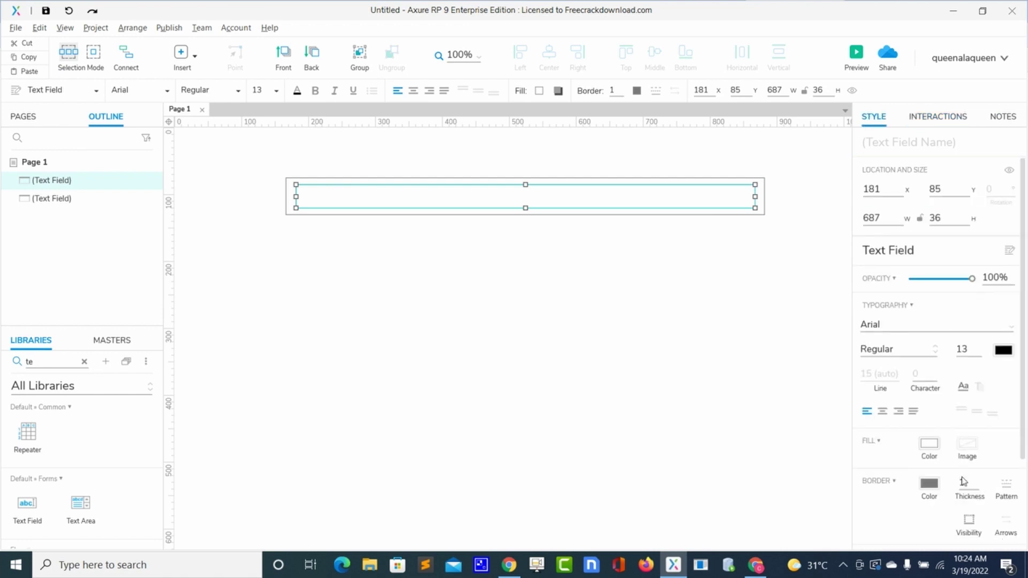
text(0)
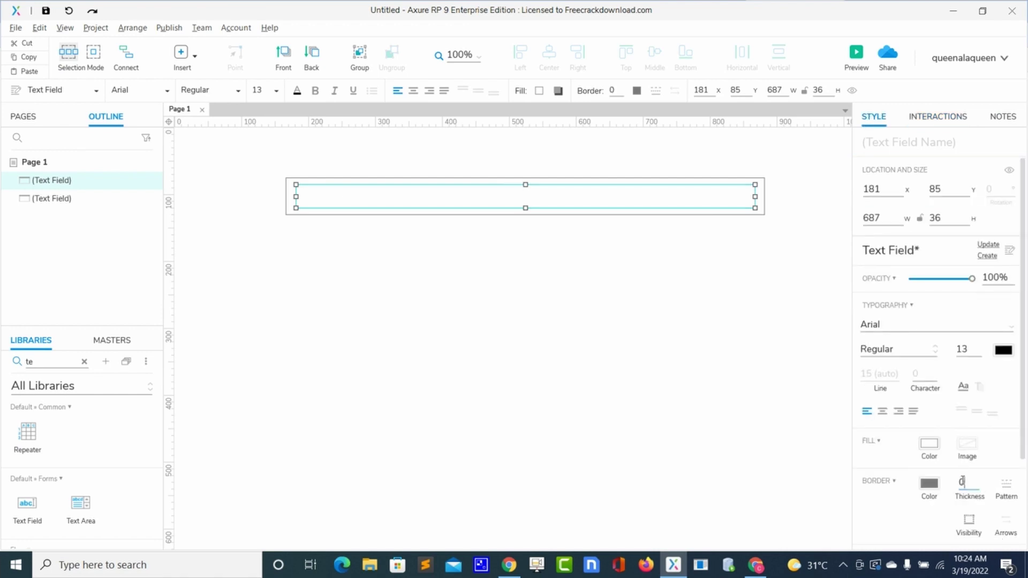
click(799, 292)
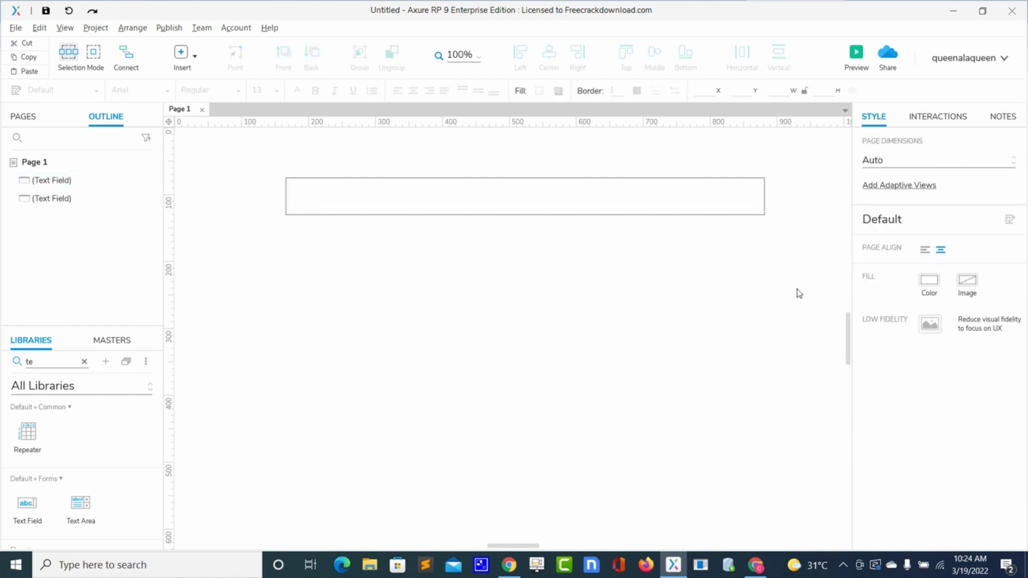
- Give the outer field a Disabled Style using the Form Disabled widget style
click(760, 213)
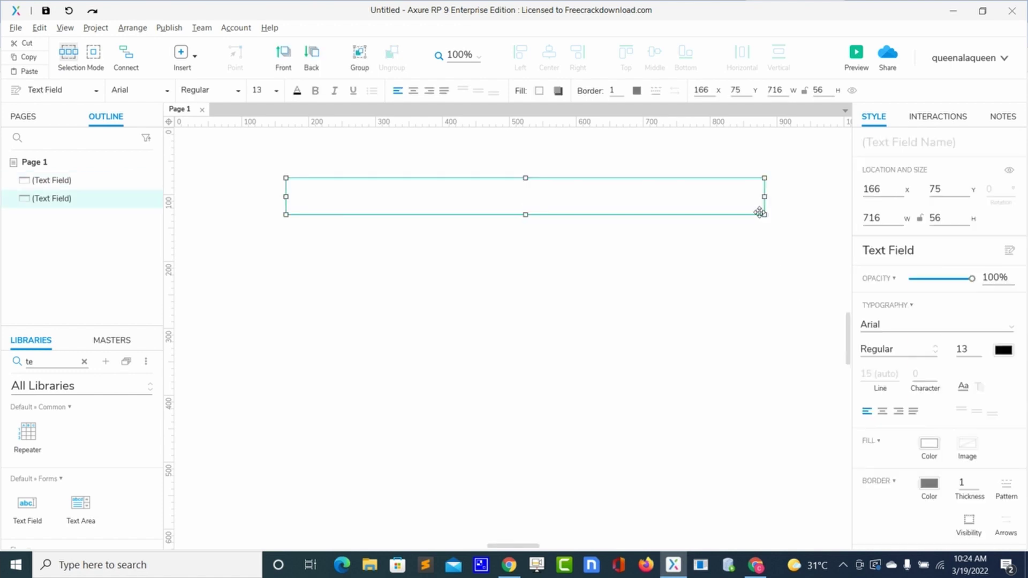
click(919, 123)
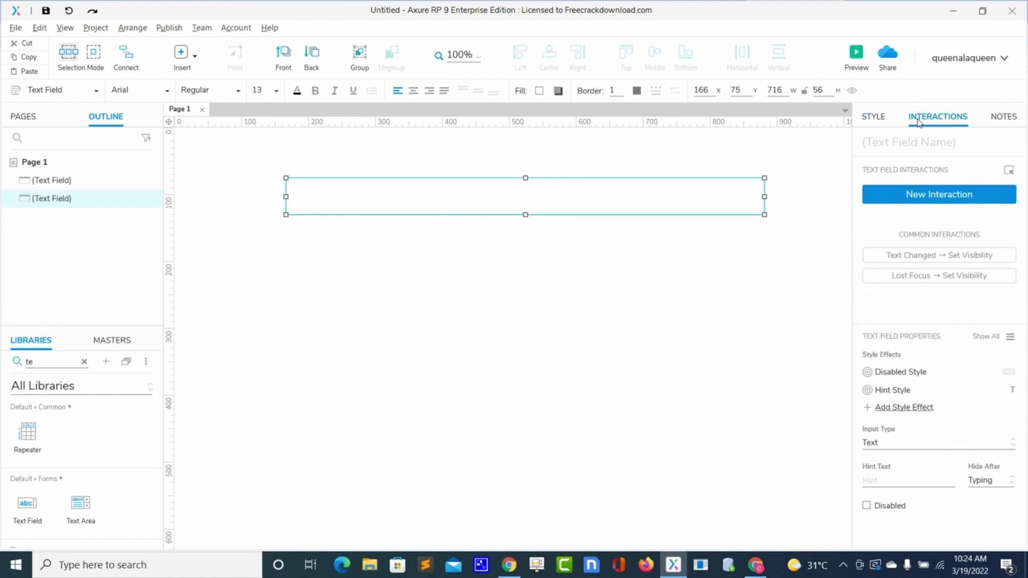
click(911, 373)
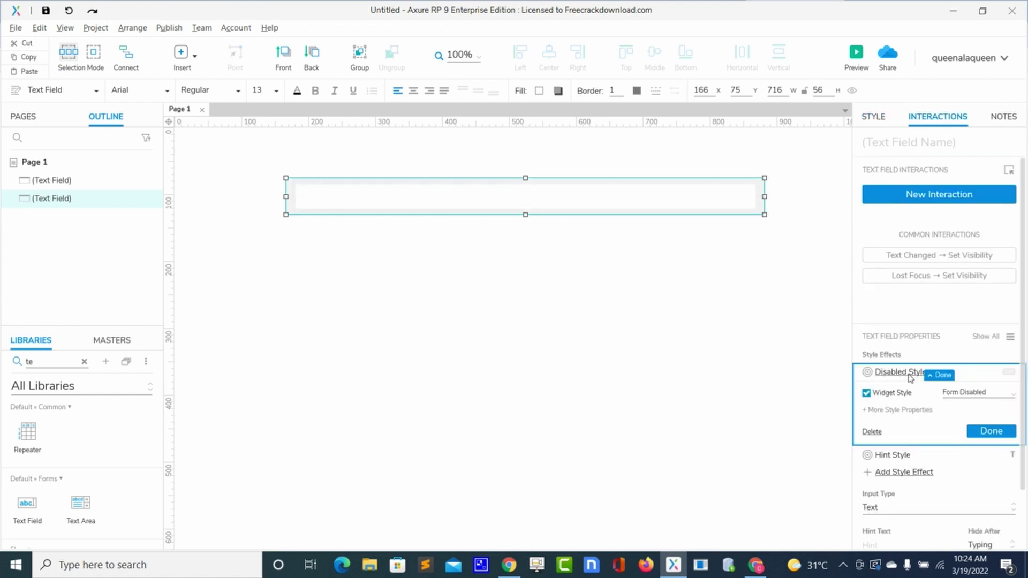
- Add a white Fill Color to the outer field's Disabled style and confirm with OK
click(896, 411)
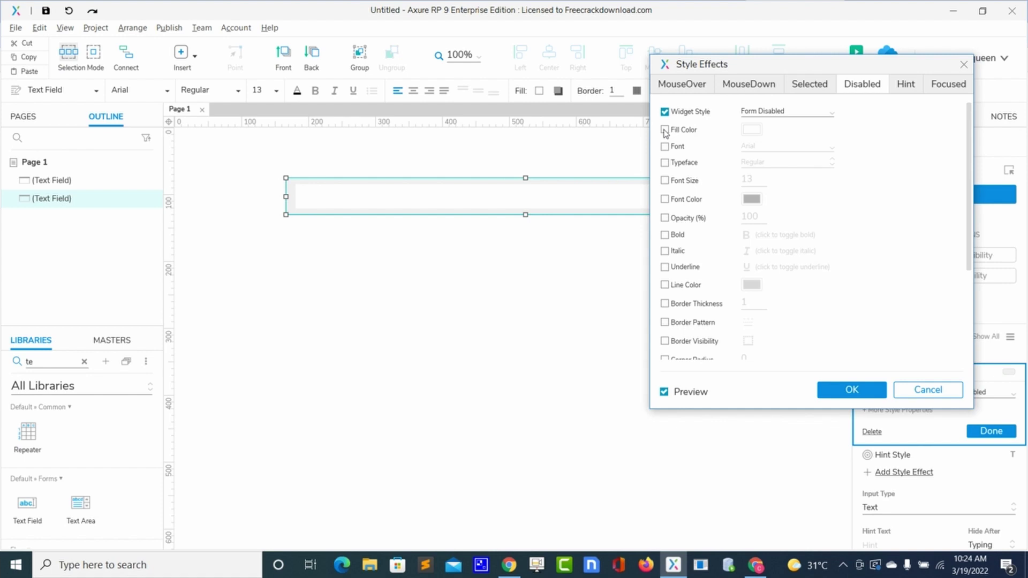
click(665, 130)
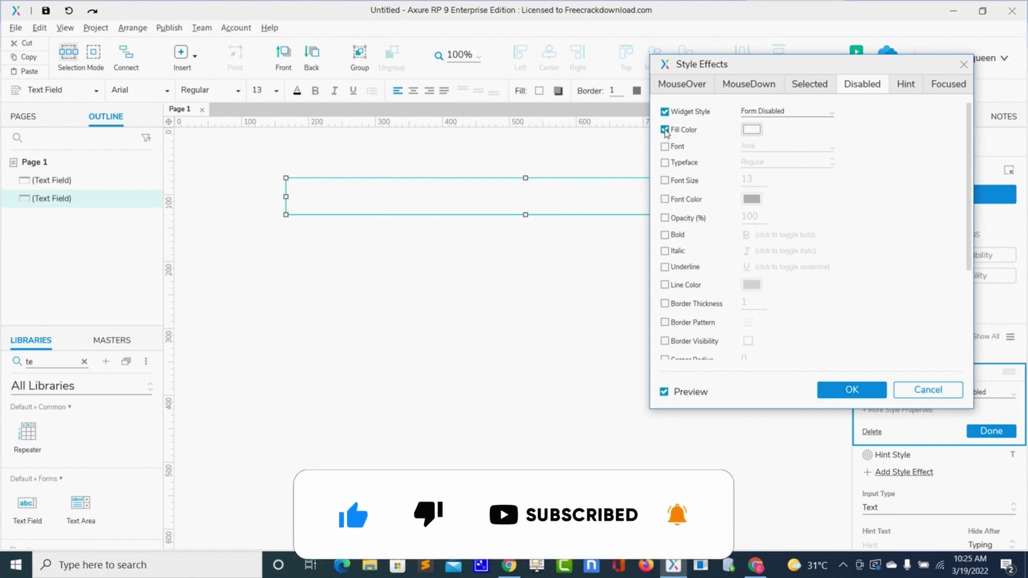
click(665, 130)
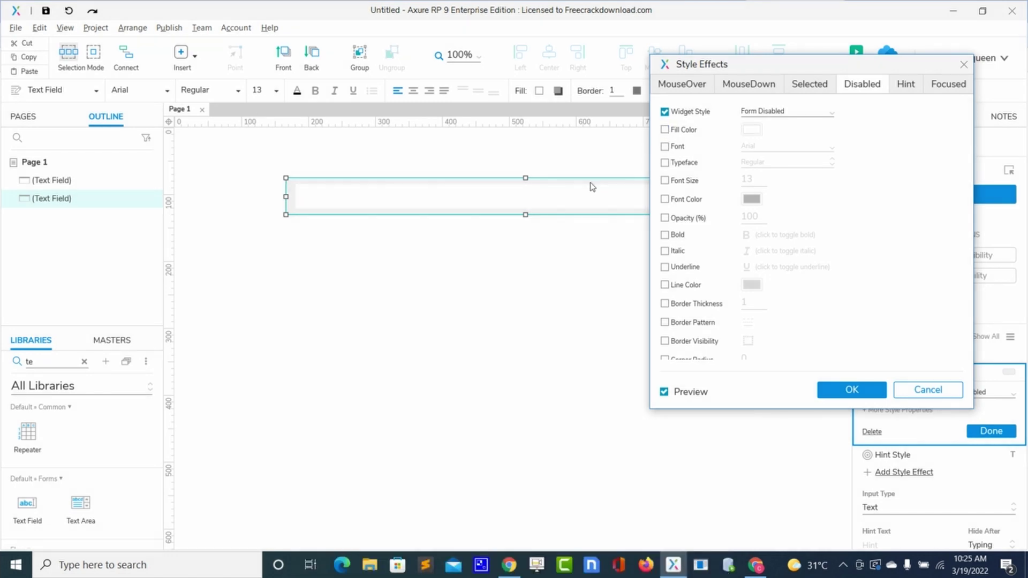
click(666, 130)
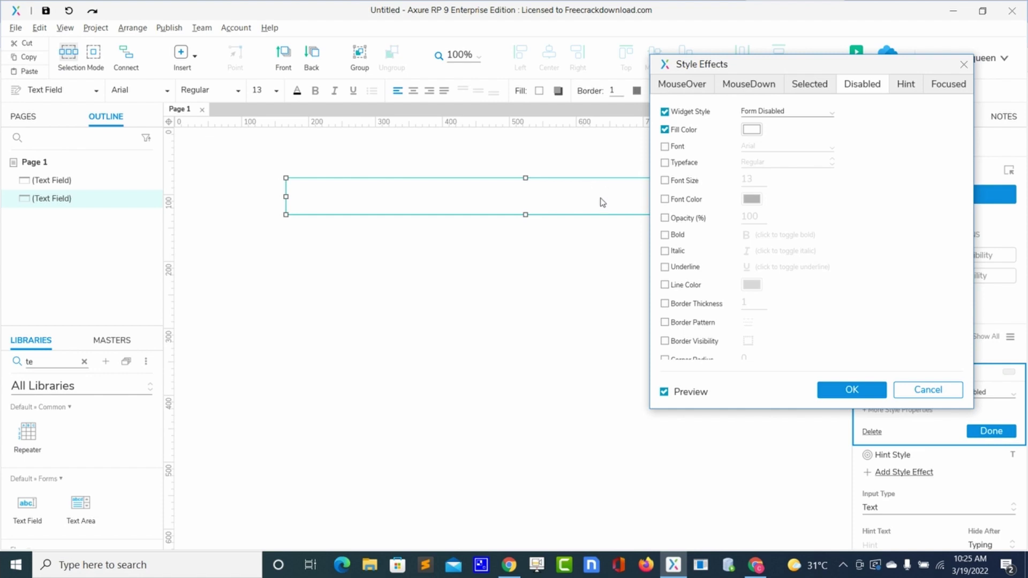
click(827, 392)
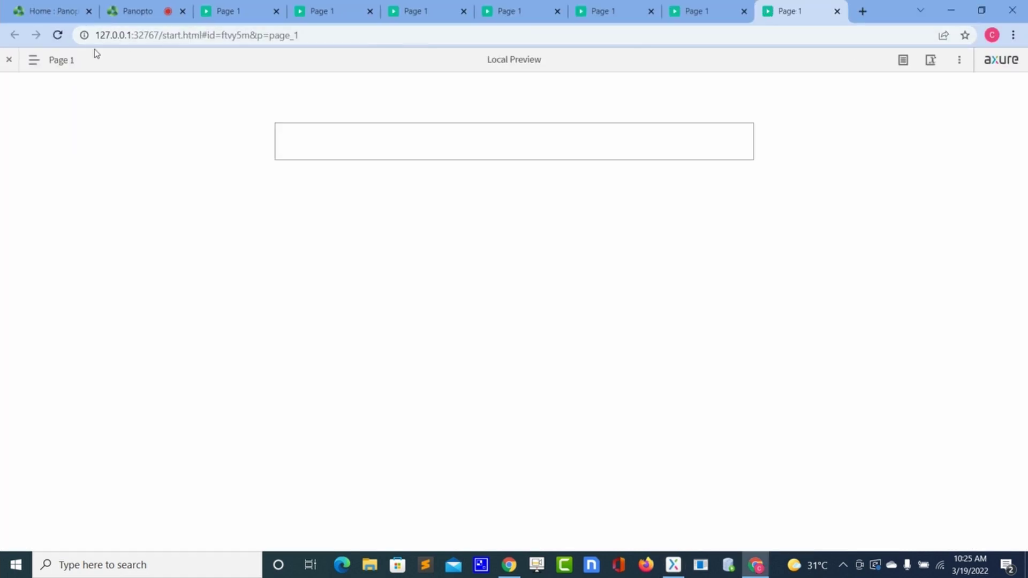
- Reload the preview and type a greeting starting 'Hello my name is' followed by a name into the field
click(59, 36)
click(339, 139)
text(Hello my name is Cu)
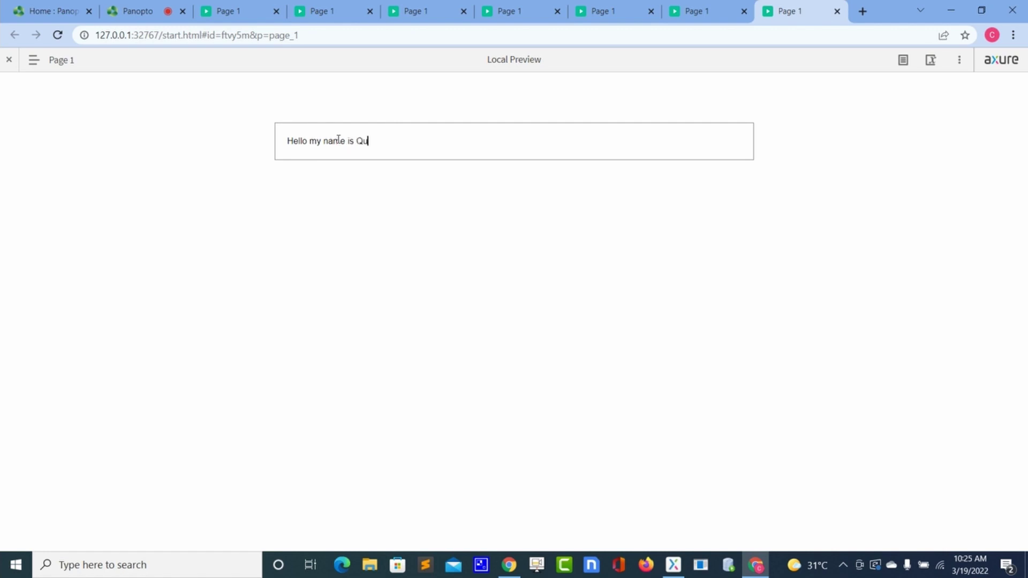
text(een)
- Place Box 1 below the text fields and resize it to 716 × 65
key(alt+Tab)
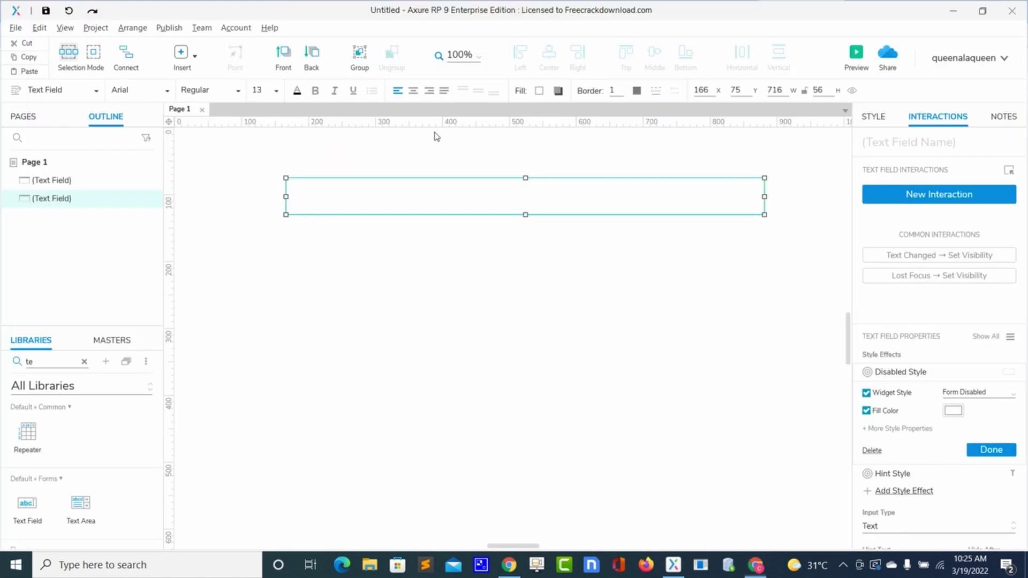
click(365, 319)
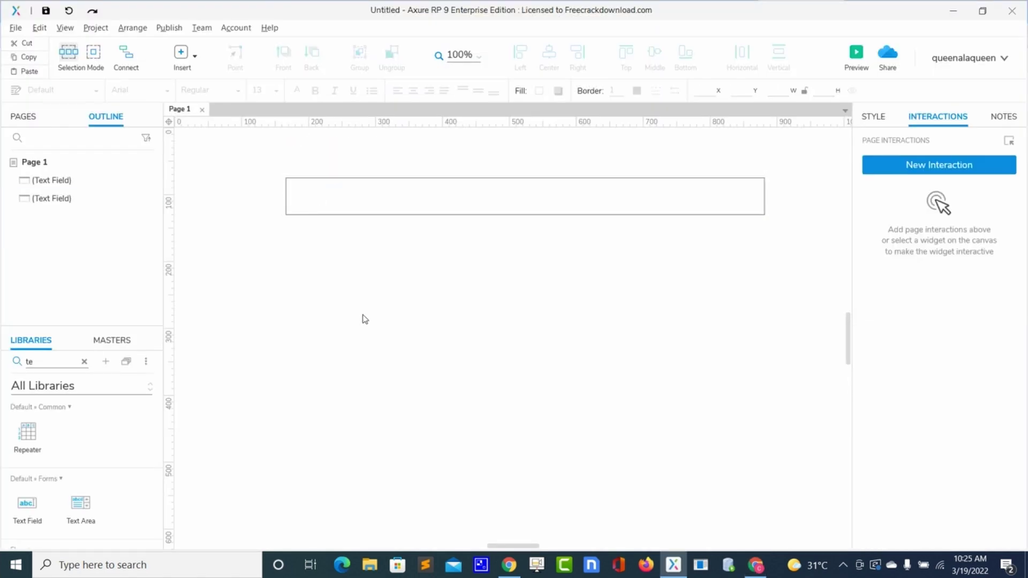
click(84, 363)
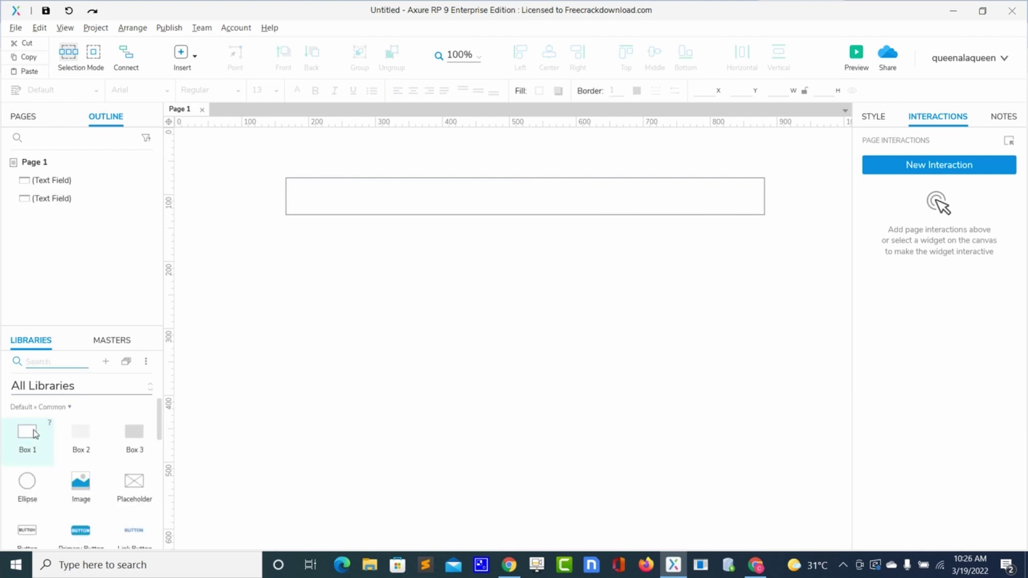
drag(32, 432, 288, 245)
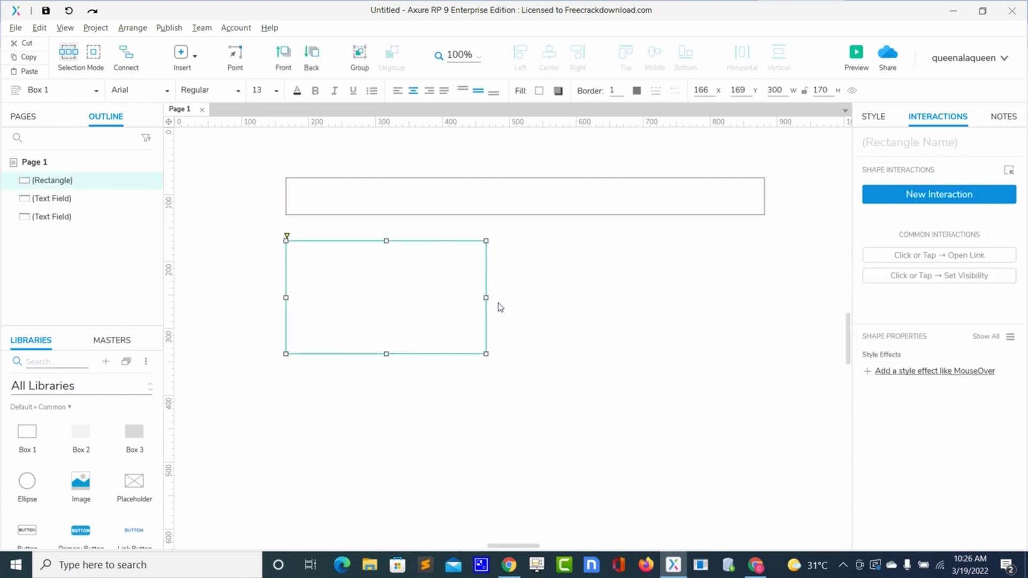
drag(487, 298, 764, 272)
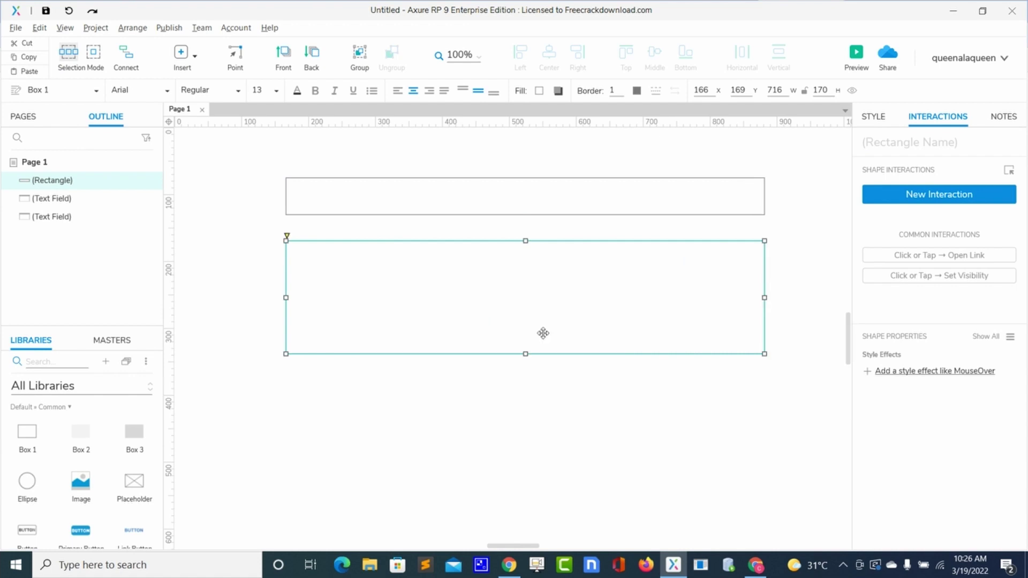
drag(525, 354, 519, 284)
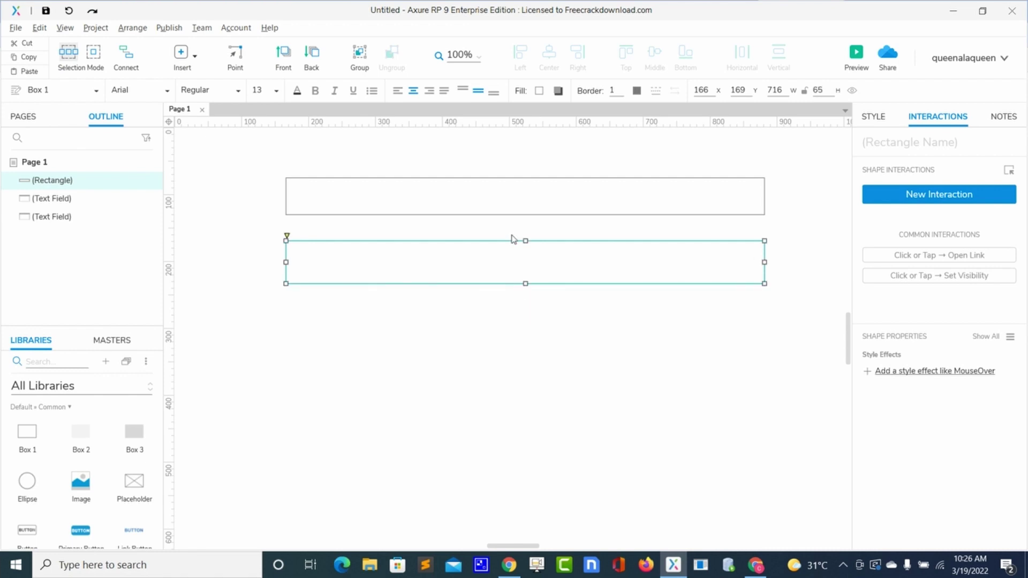
click(518, 199)
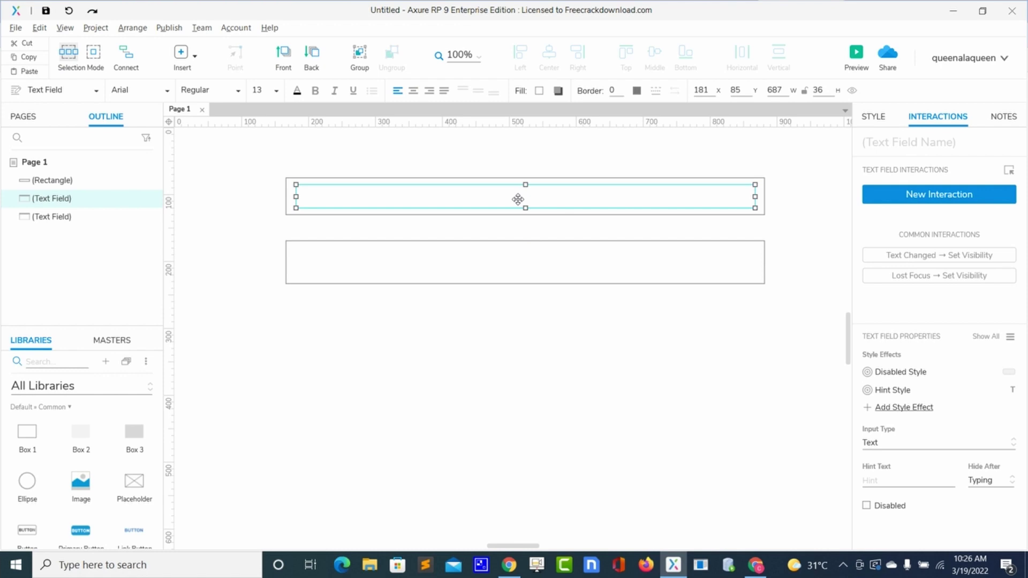
- Duplicate the borderless 687 × 36 inner text field and place the copy inside the lower rectangle at x 181, y 184
click(509, 227)
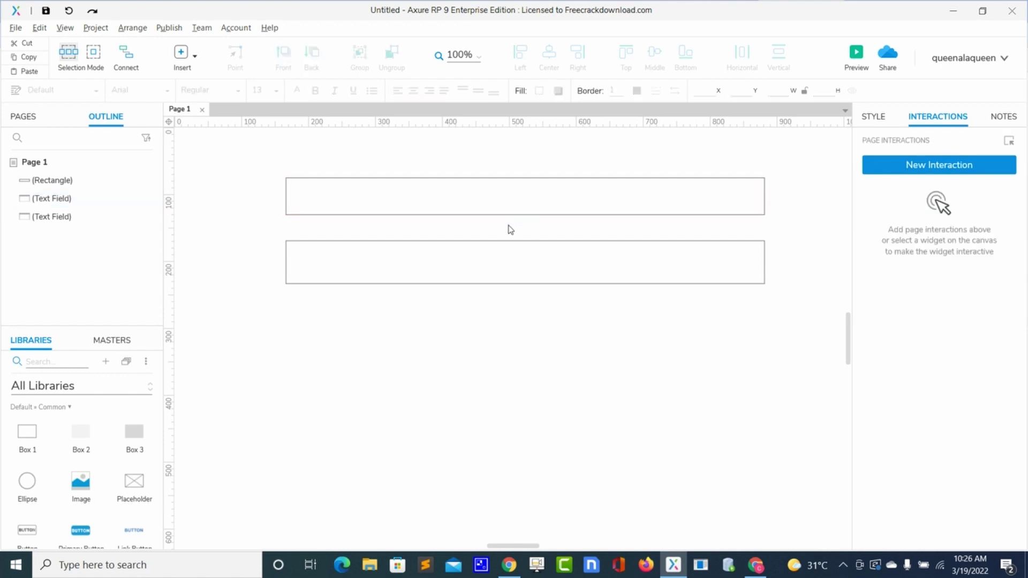
click(504, 197)
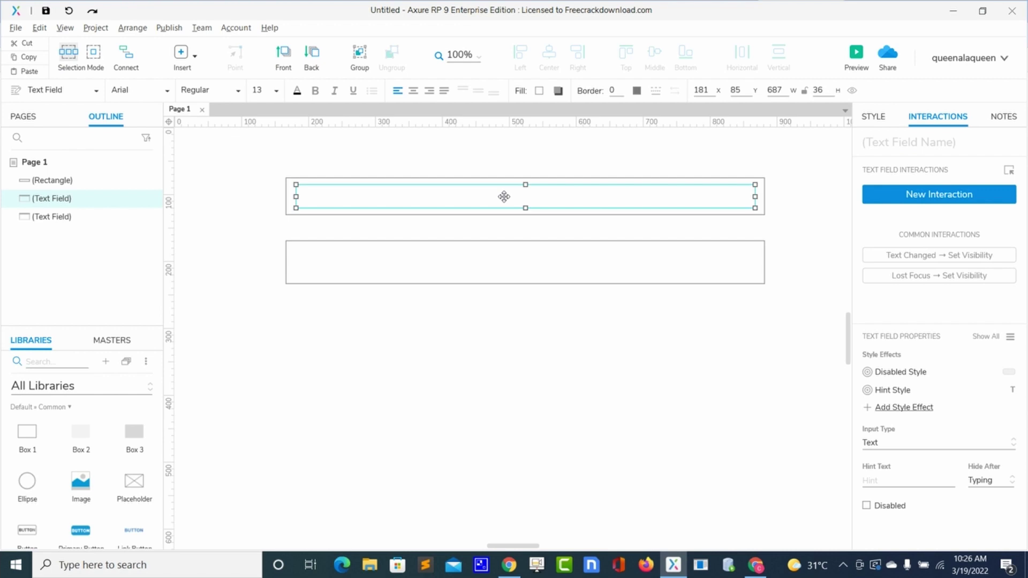
key(ctrl+d)
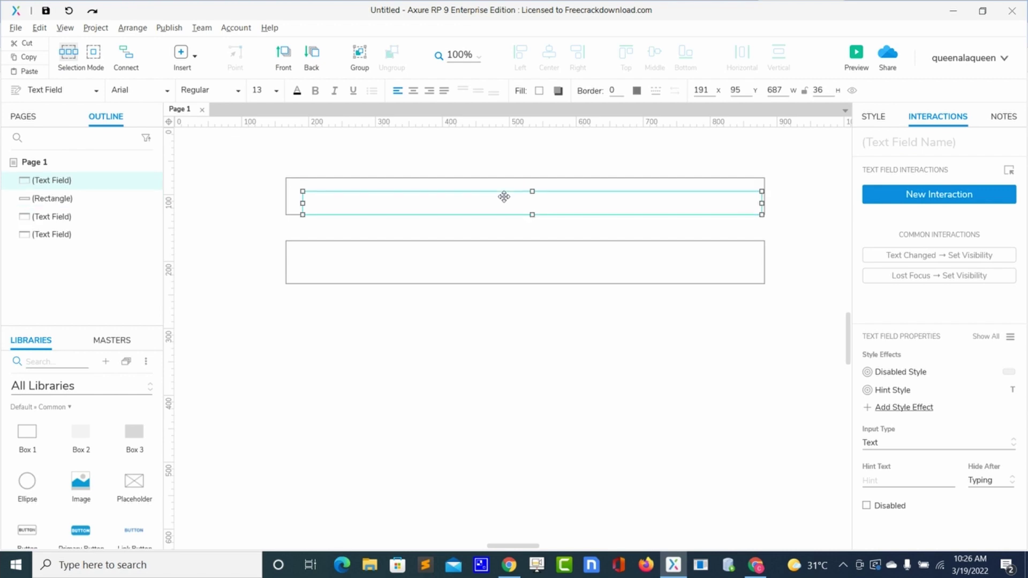
drag(504, 197, 499, 258)
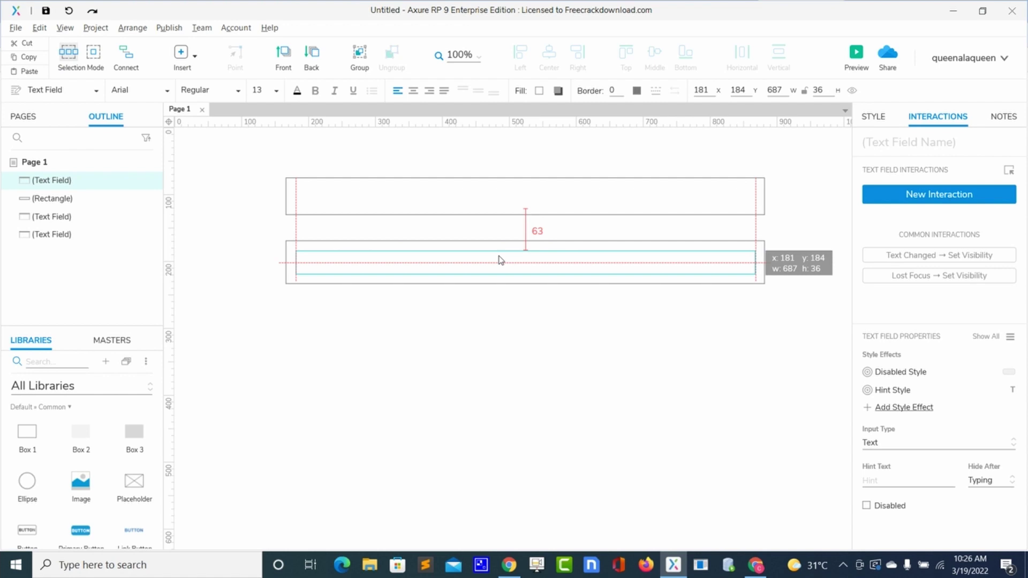
drag(499, 260, 499, 255)
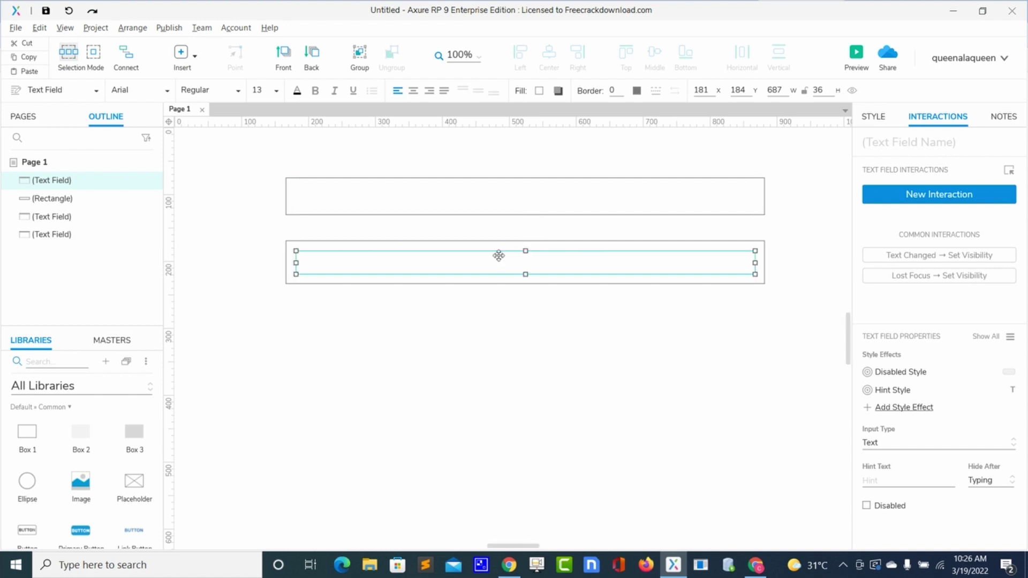
click(486, 338)
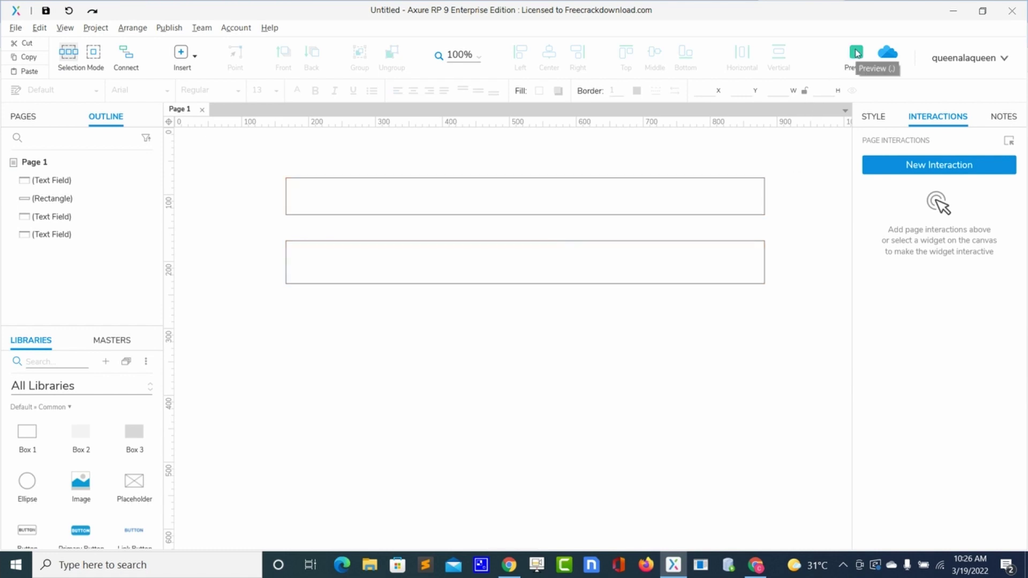
click(704, 262)
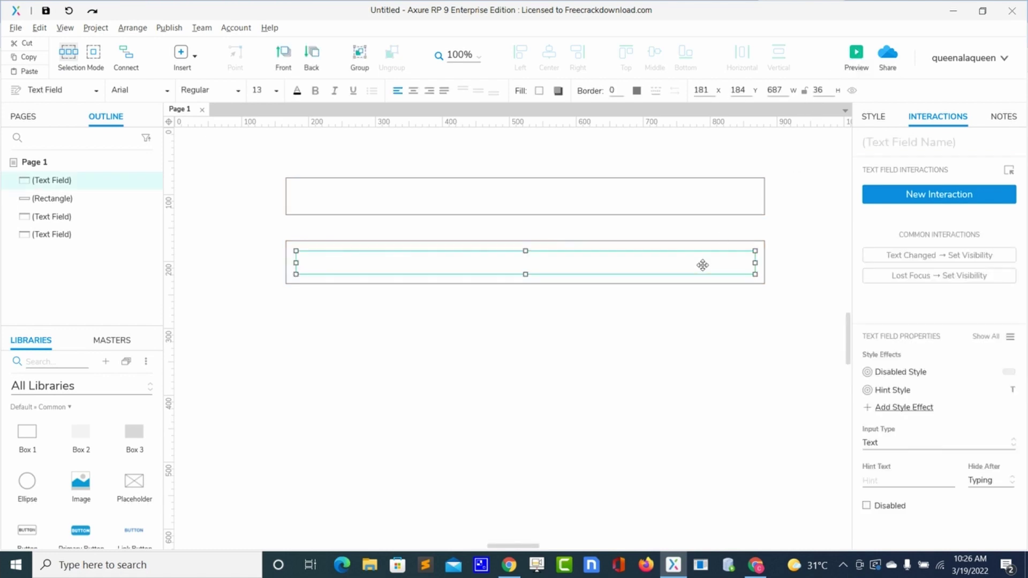
click(881, 120)
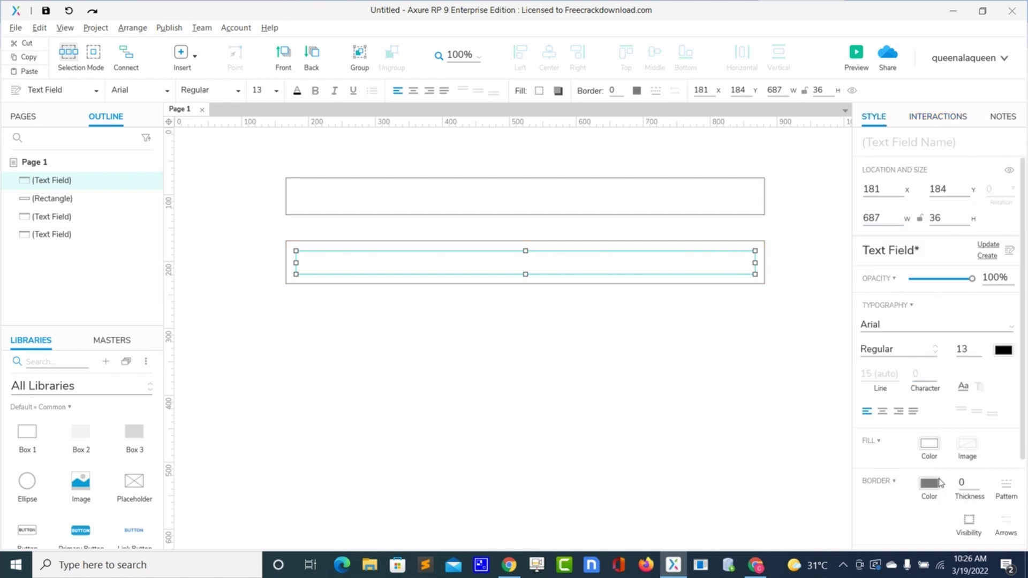
click(961, 483)
text(1)
click(823, 478)
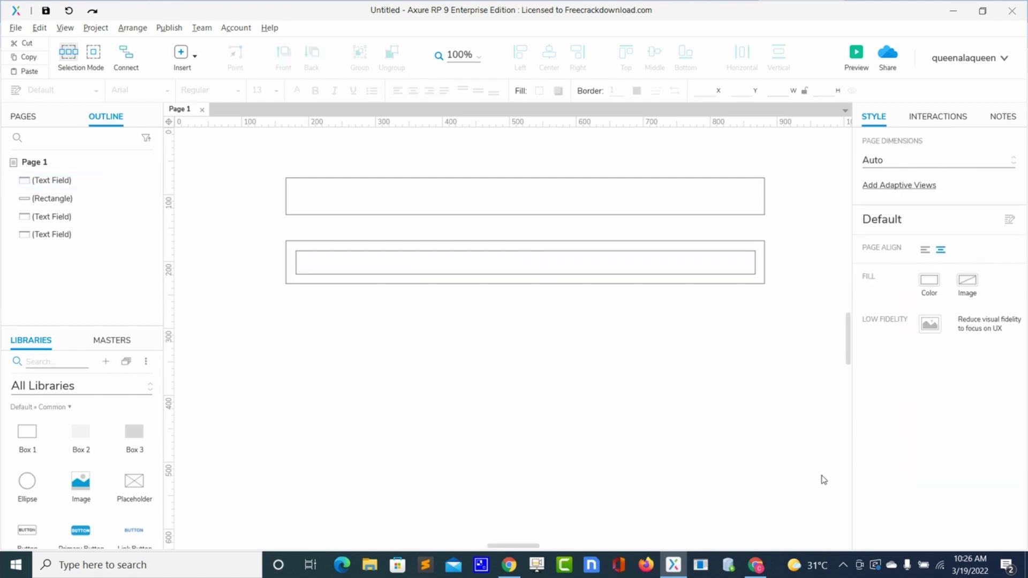
click(746, 271)
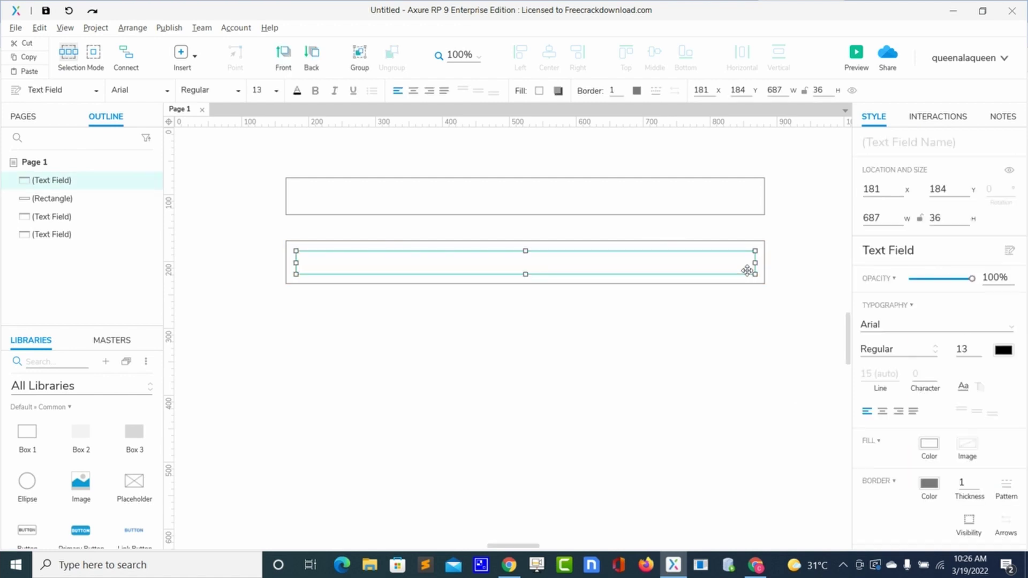
click(963, 483)
text(0)
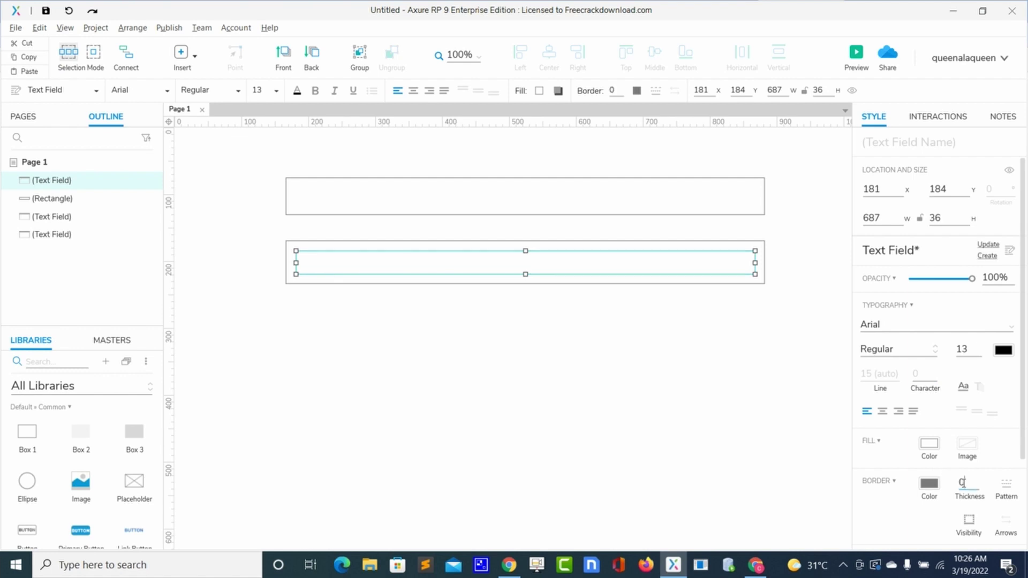
click(757, 396)
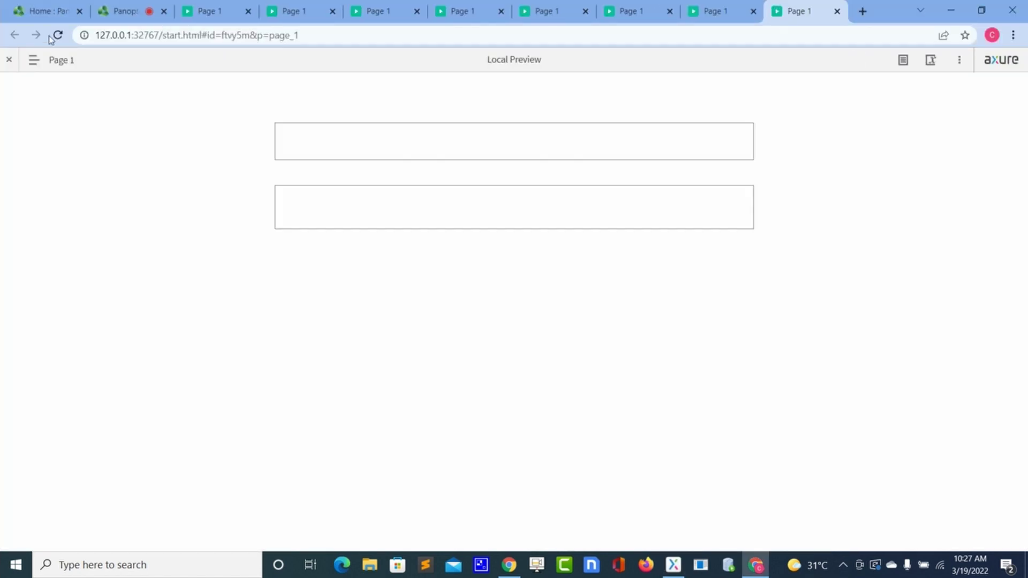
- Reload the preview and type 'Hi there, my name is' and 'Hello my name' as sample greetings
click(57, 35)
click(292, 140)
text(Hi there, my name is )
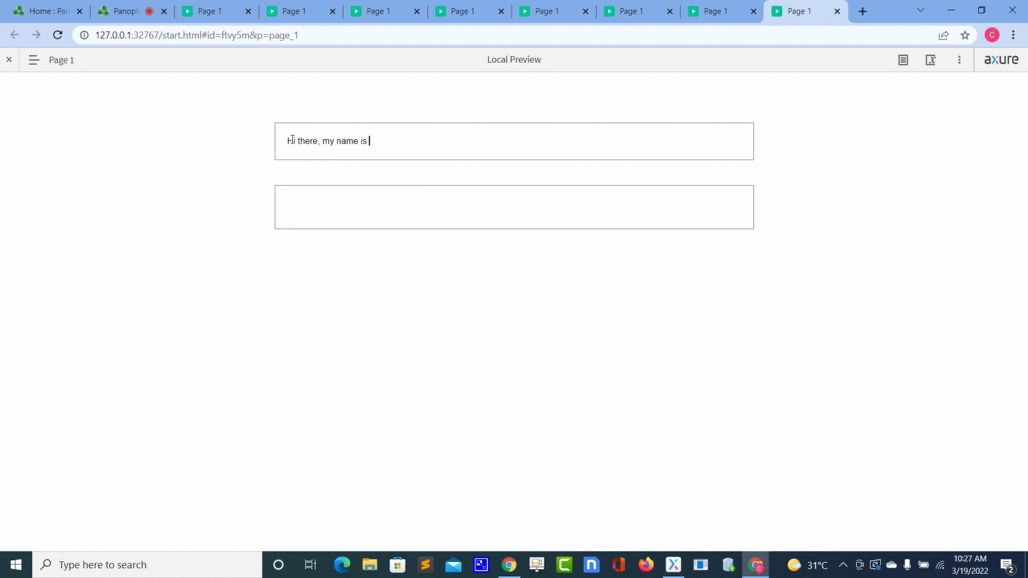
text(Q)
text(He)
text(llo m)
text(y name)
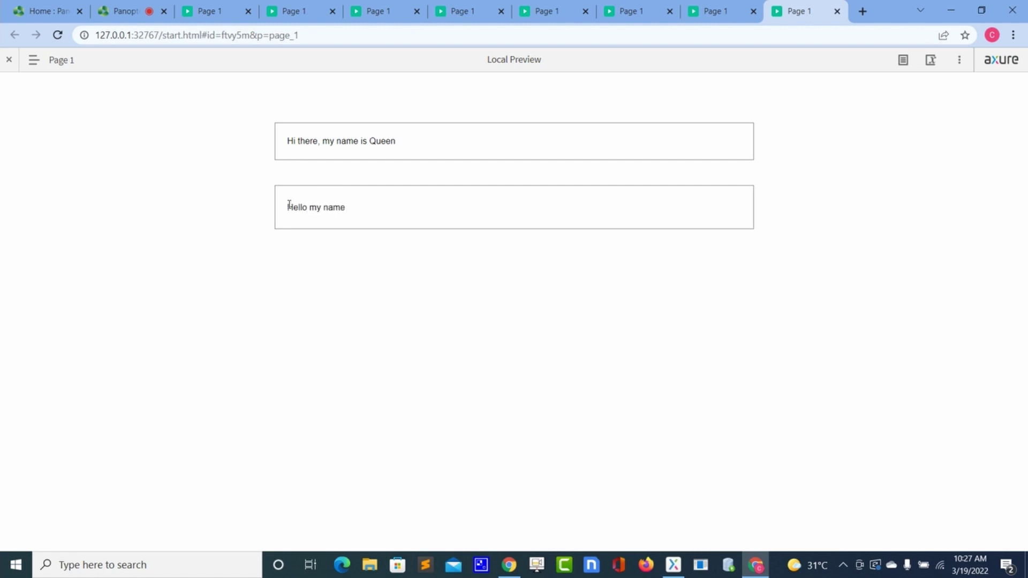